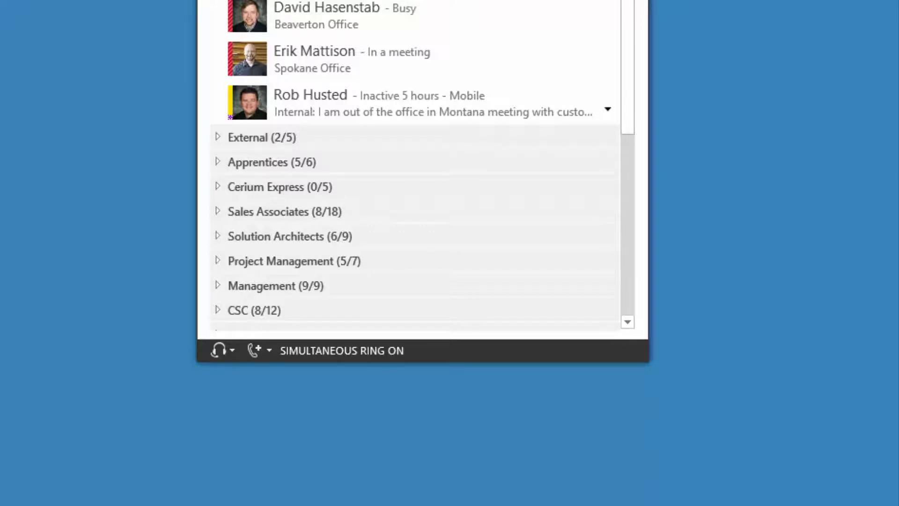
right_click(234, 56)
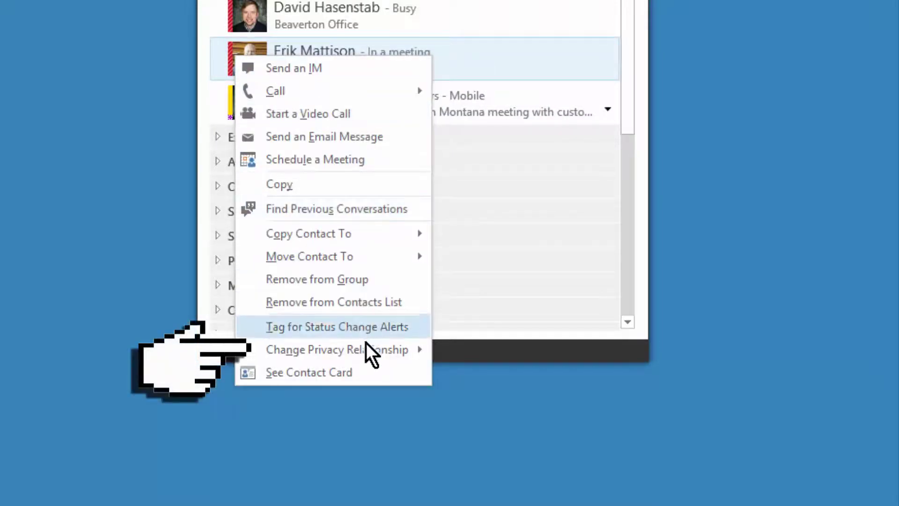
mouse_move(338, 349)
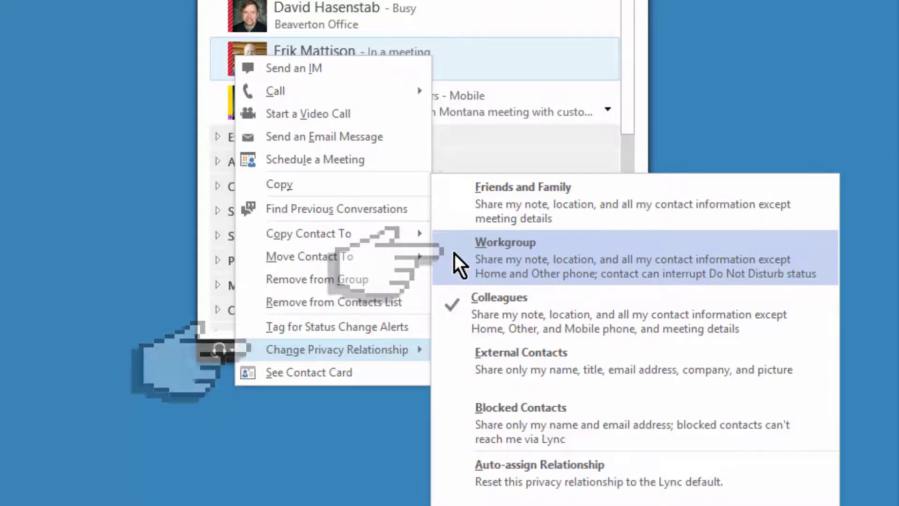
left_click(454, 254)
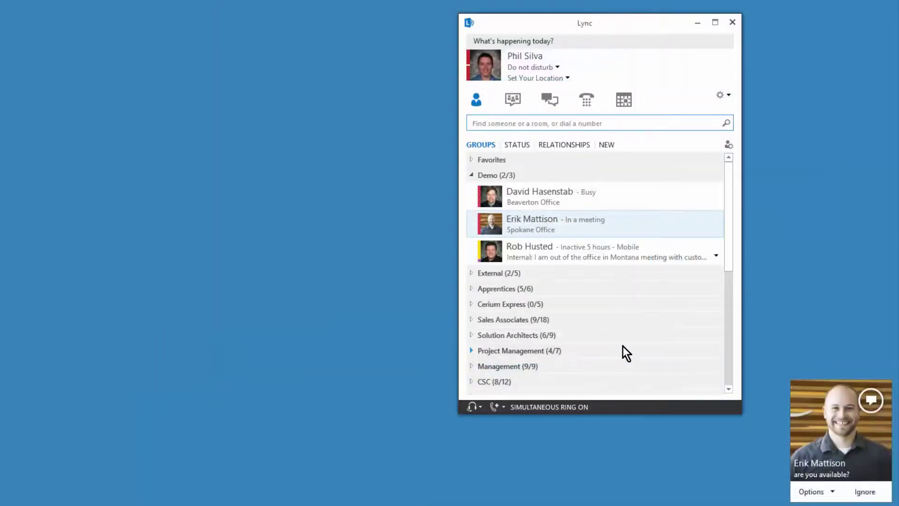
left_click(810, 425)
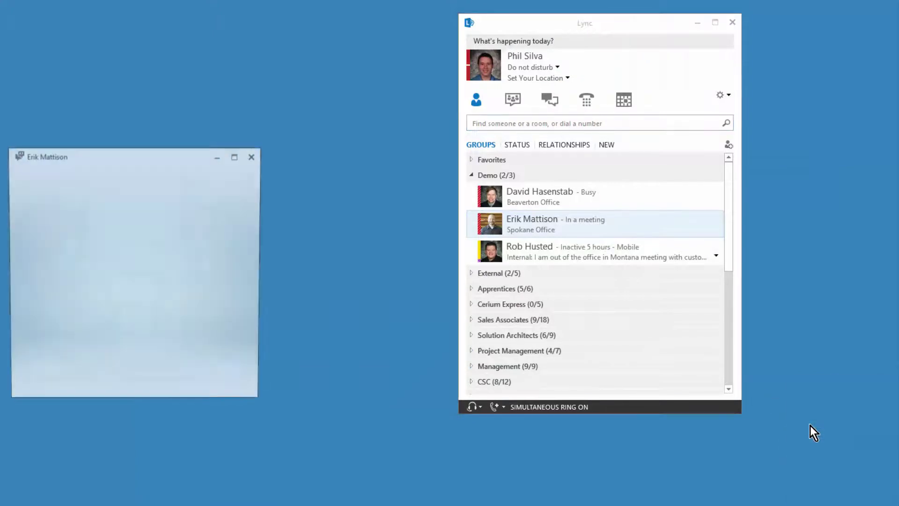